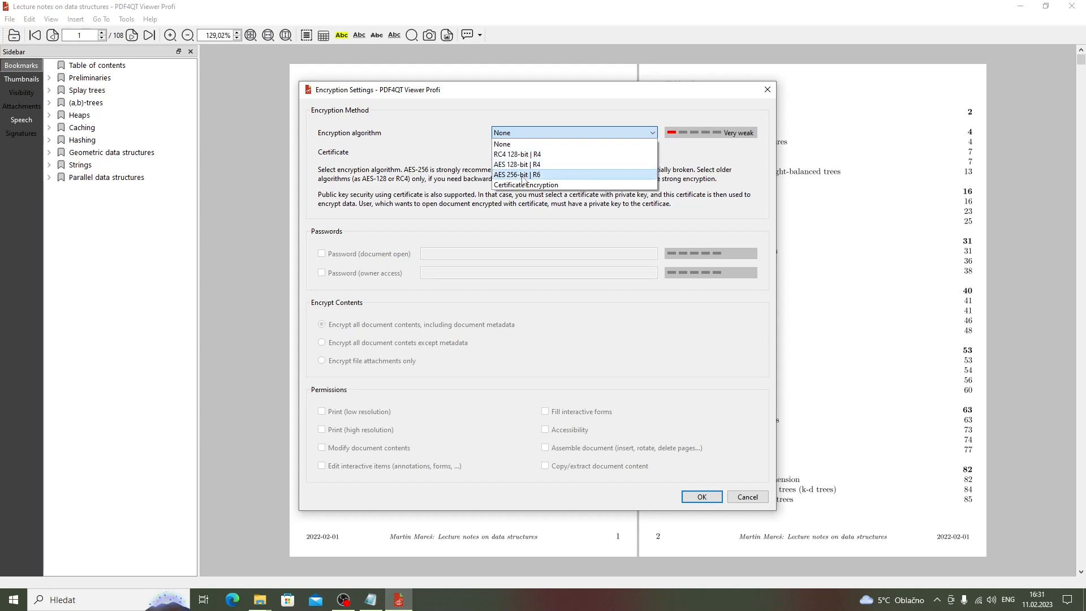
- Select AES 256-bit | R6 encryption, then enter a document-open password and an owner password
{"action": "left_click", "coordinate": [523, 176]}
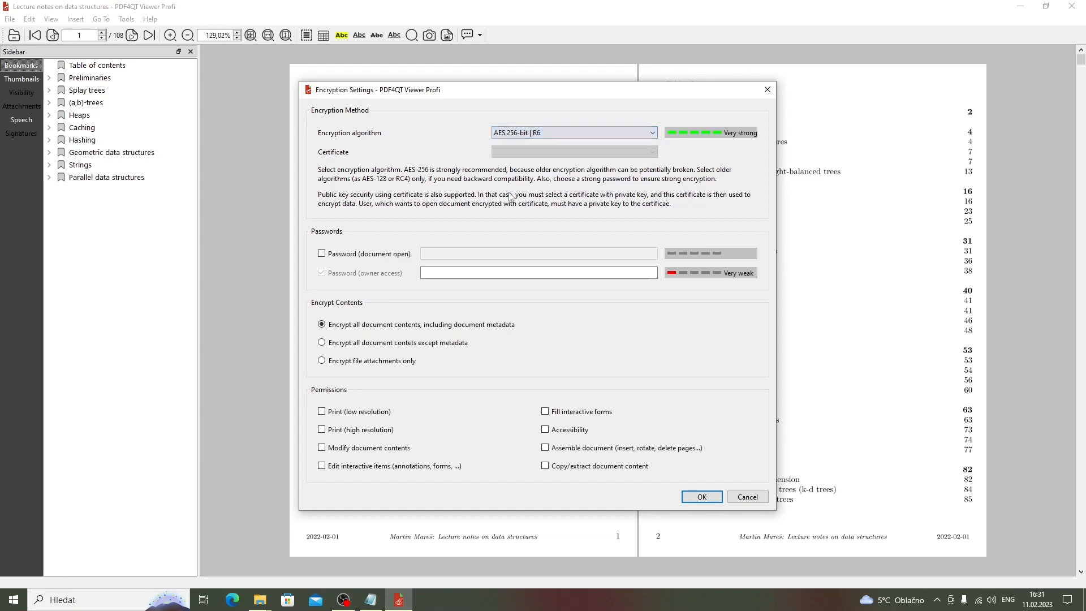
{"action": "left_click", "coordinate": [377, 256]}
{"action": "left_click", "coordinate": [436, 258]}
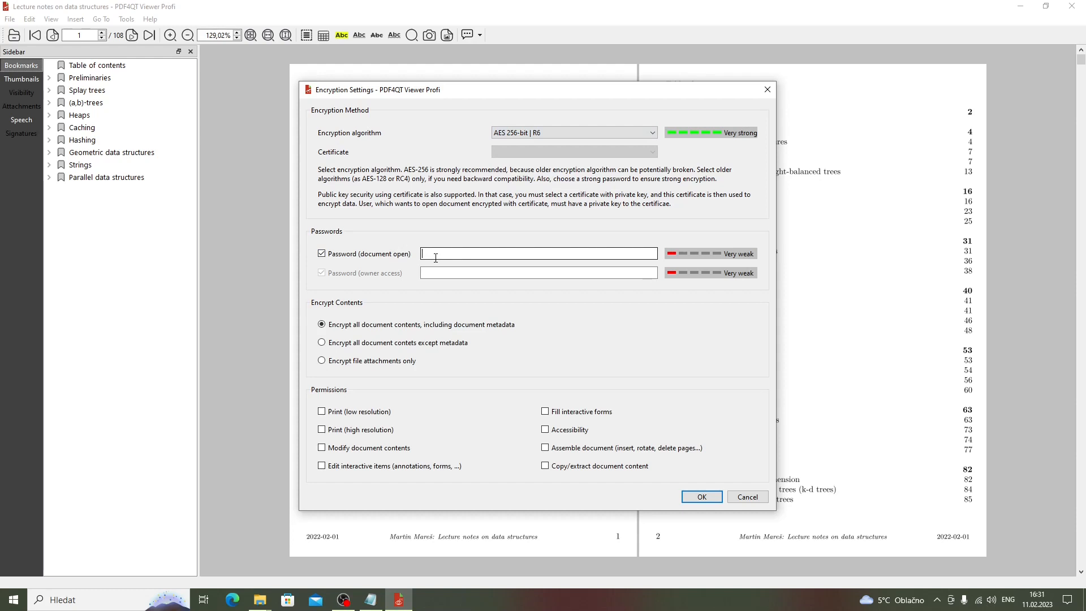
{"action": "type", "text": "test"}
{"action": "left_click", "coordinate": [451, 269]}
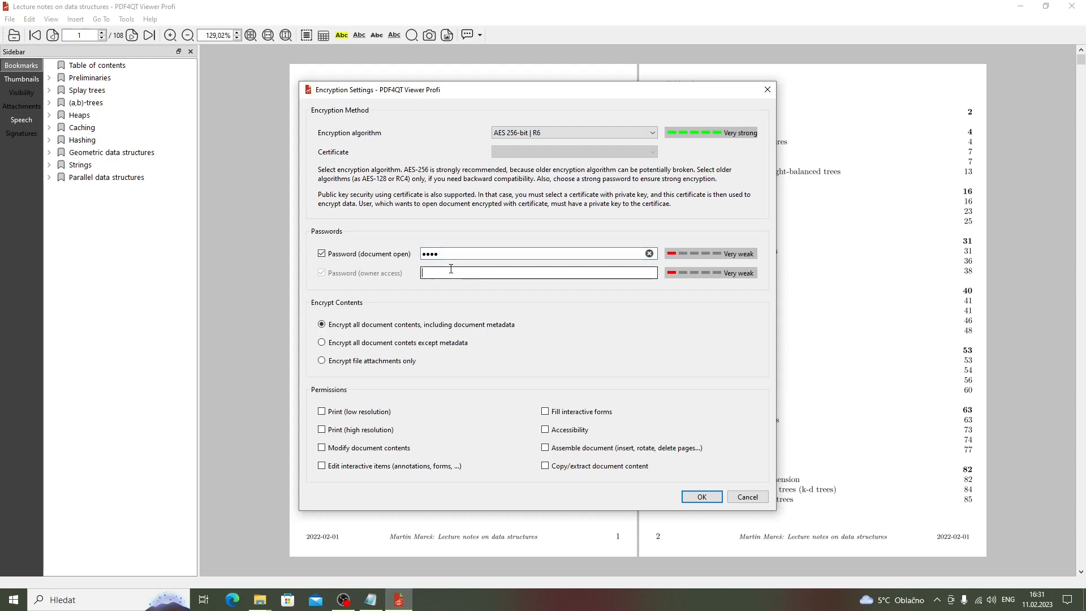
{"action": "type", "text": "test1"}
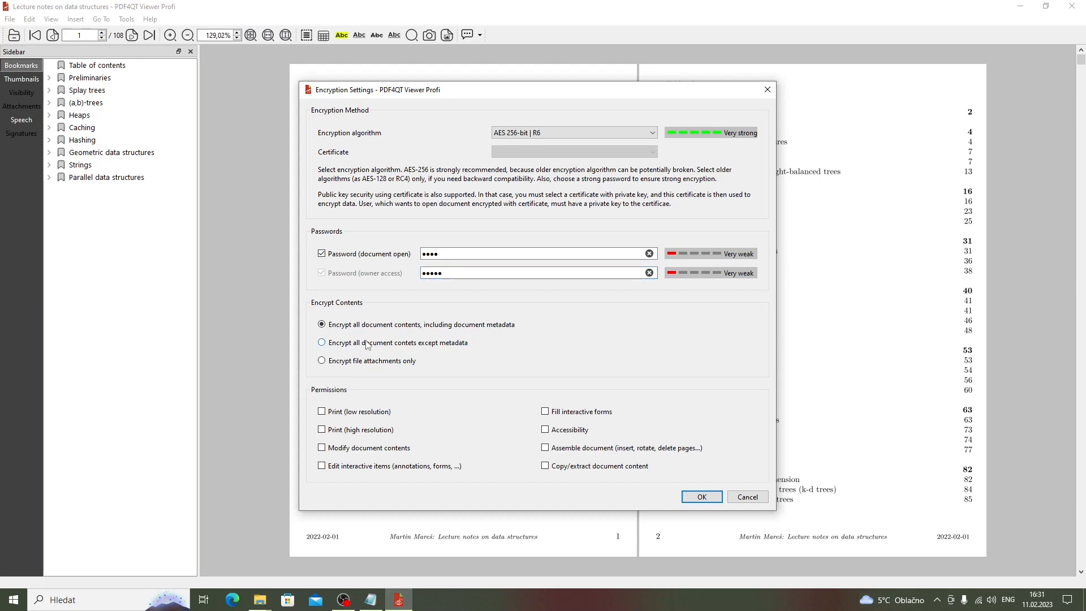
{"action": "left_click", "coordinate": [365, 361]}
- Permit low- and high-resolution printing and apply the AES 256-bit encryption
{"action": "left_click", "coordinate": [341, 414]}
{"action": "left_click", "coordinate": [340, 432]}
{"action": "left_click", "coordinate": [701, 497]}
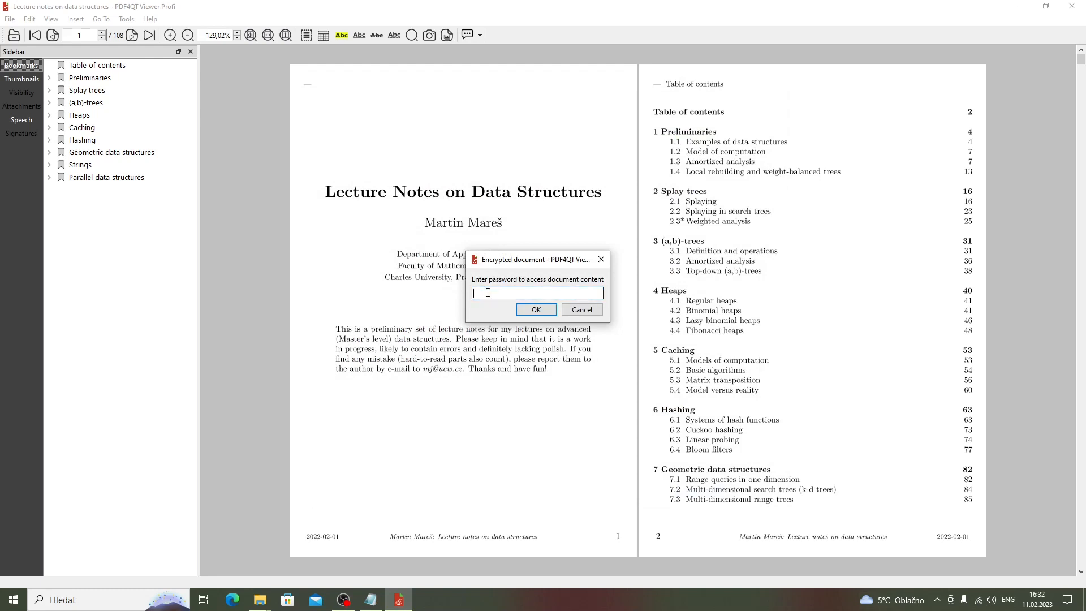
- Unlock the encrypted lecture notes with the password and open the document properties
{"action": "type", "text": "•••••"}
{"action": "left_click", "coordinate": [521, 310]}
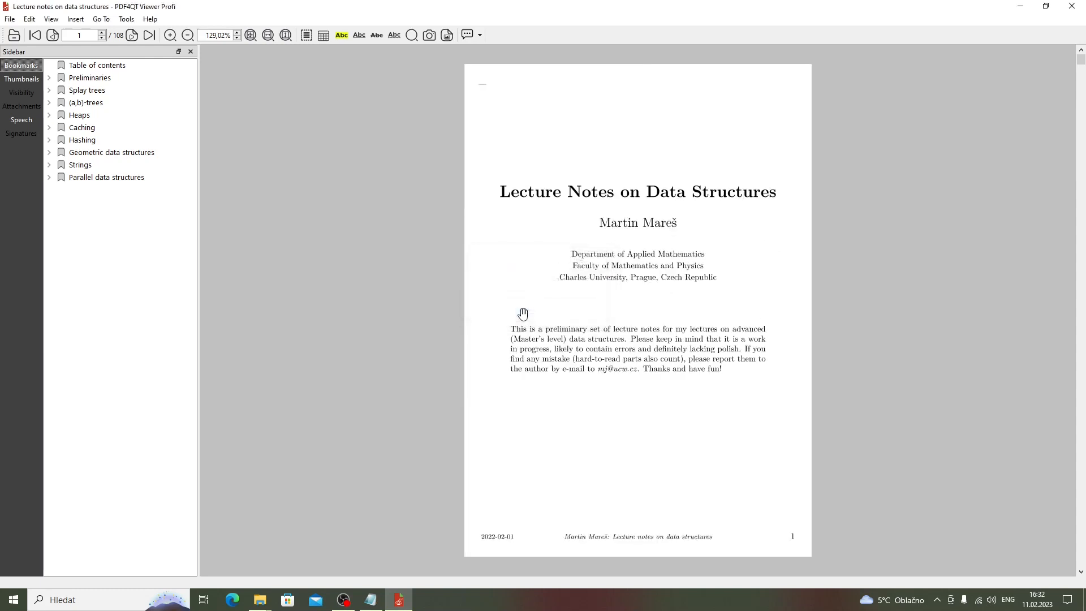
{"action": "left_click", "coordinate": [32, 21]}
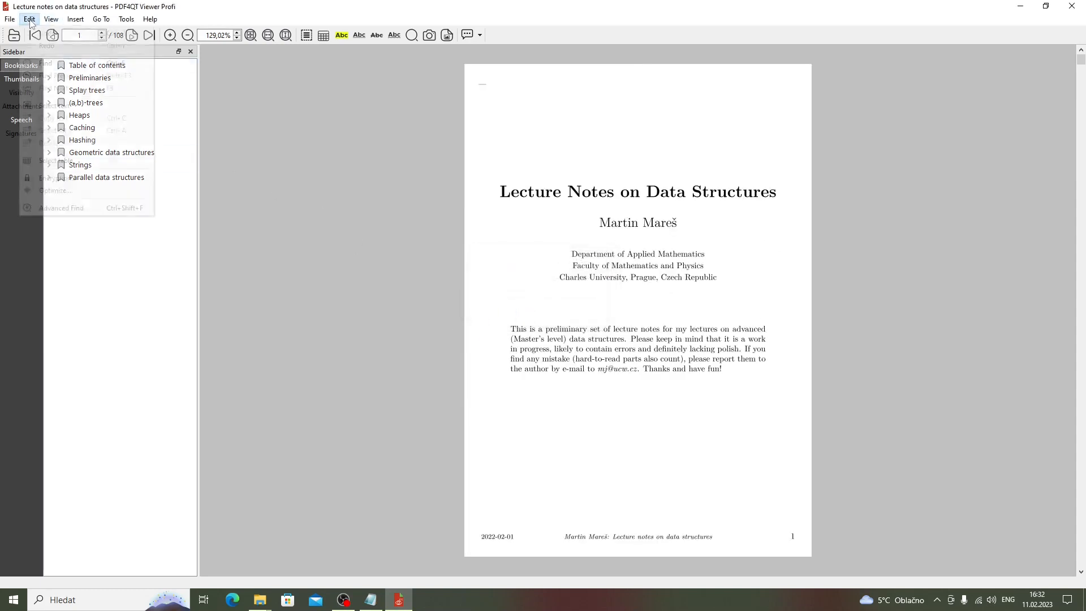
{"action": "mouse_move", "coordinate": [6, 22]}
{"action": "left_click", "coordinate": [33, 135]}
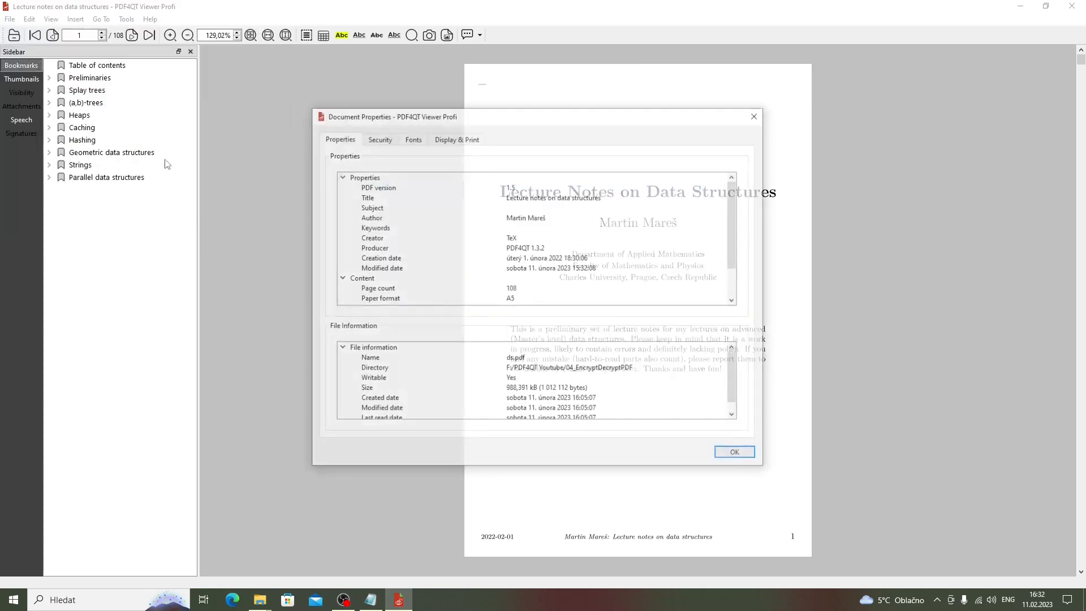
- Confirm Standard encryption with owner authorization on the Security tab, then close the viewer
{"action": "left_click", "coordinate": [388, 140]}
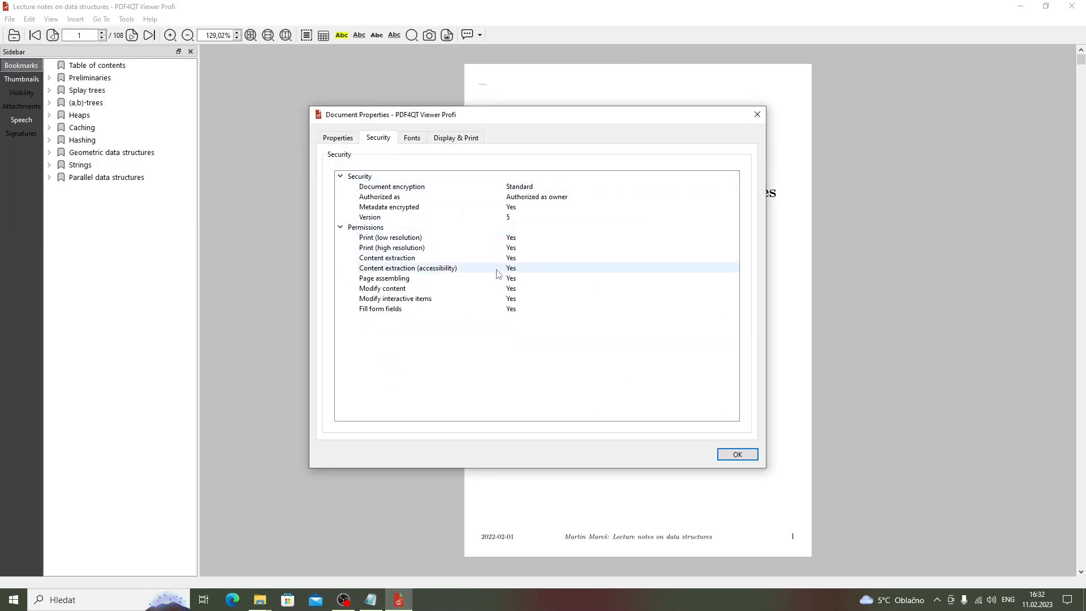
{"action": "left_click", "coordinate": [530, 199]}
{"action": "left_click", "coordinate": [530, 186]}
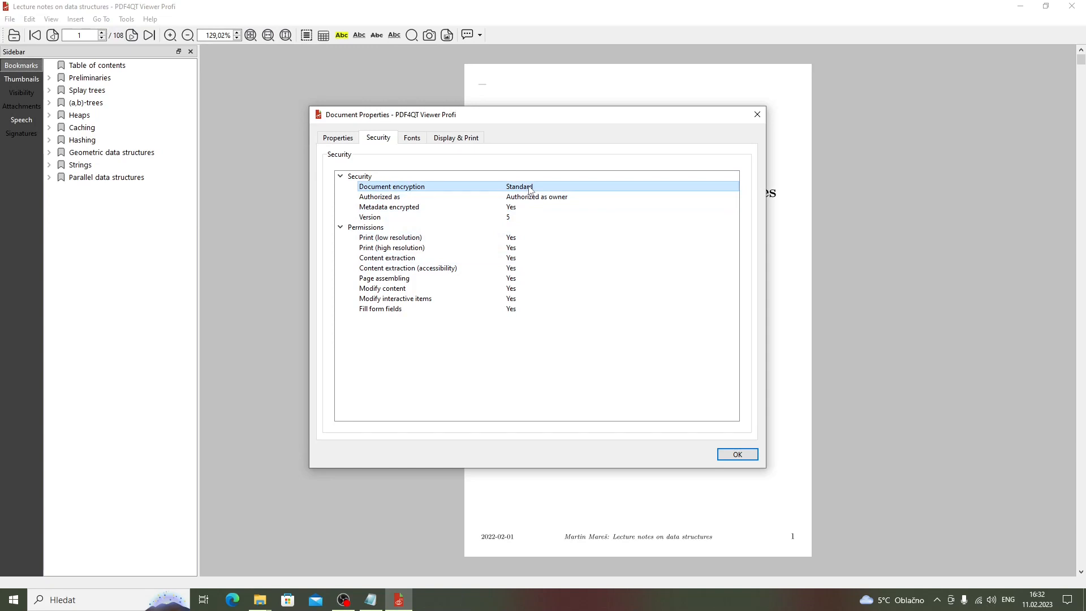
{"action": "left_click", "coordinate": [532, 197]}
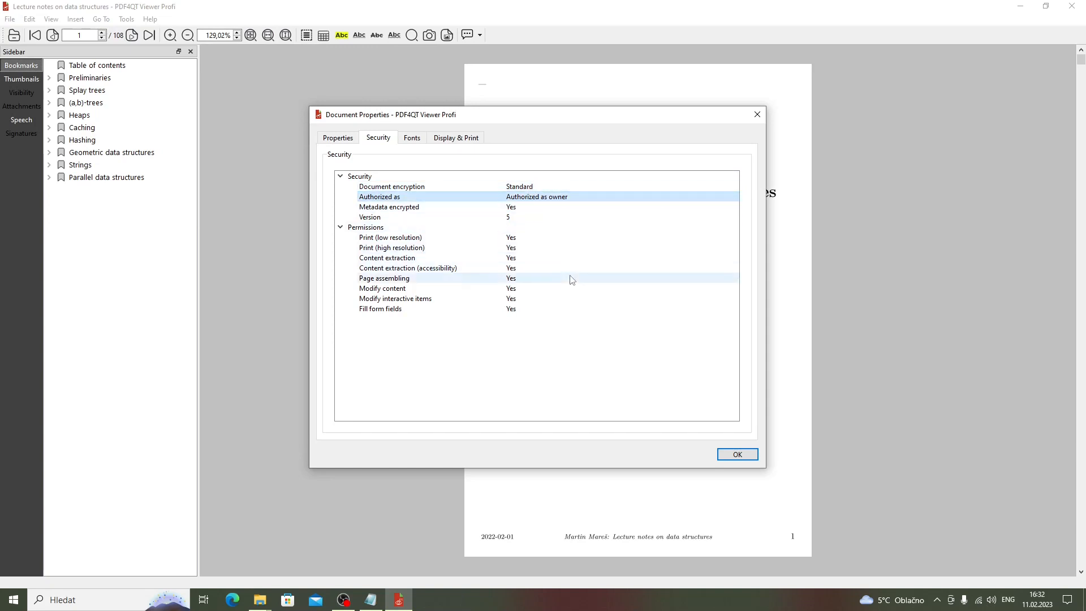
{"action": "left_click", "coordinate": [733, 457]}
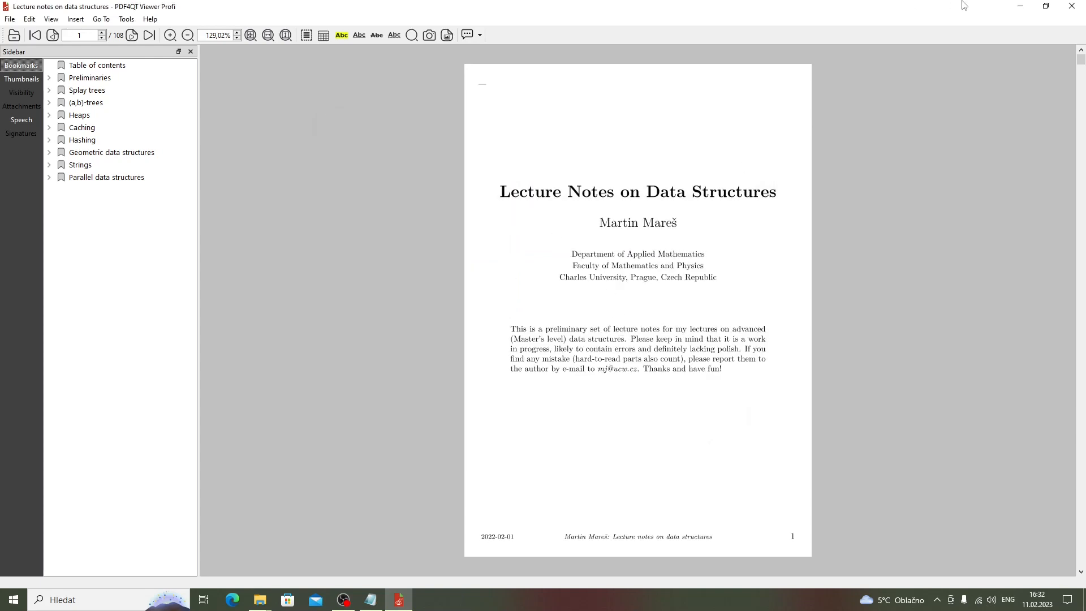
{"action": "left_click", "coordinate": [1072, 6]}
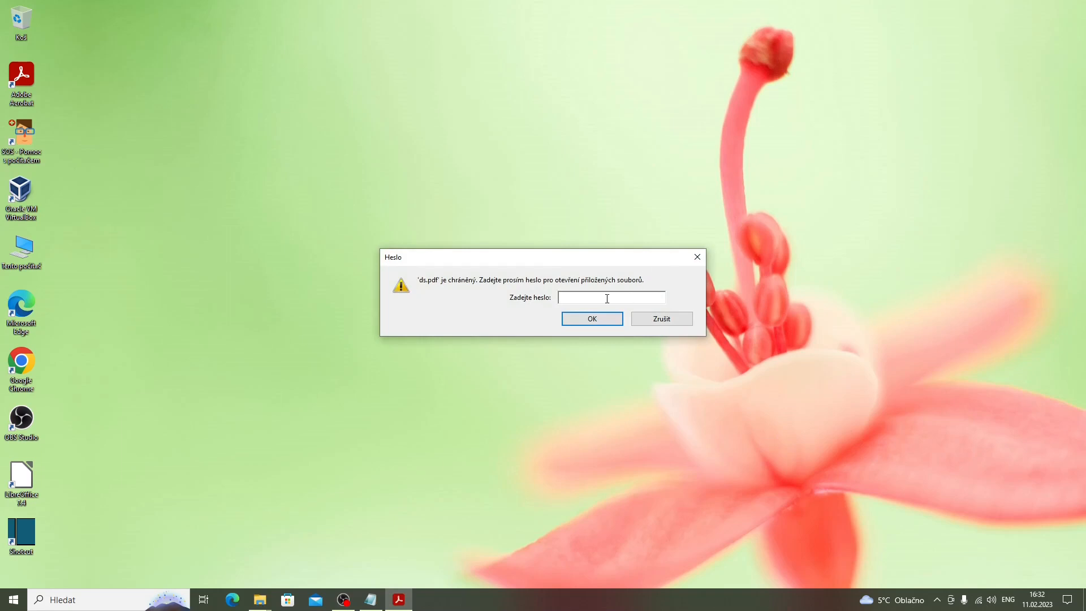
- Unlock ds.pdf in Acrobat Reader with the password, scroll to the page-2 contents, then close Reader
{"action": "type", "text": "****"}
{"action": "key", "text": "Return"}
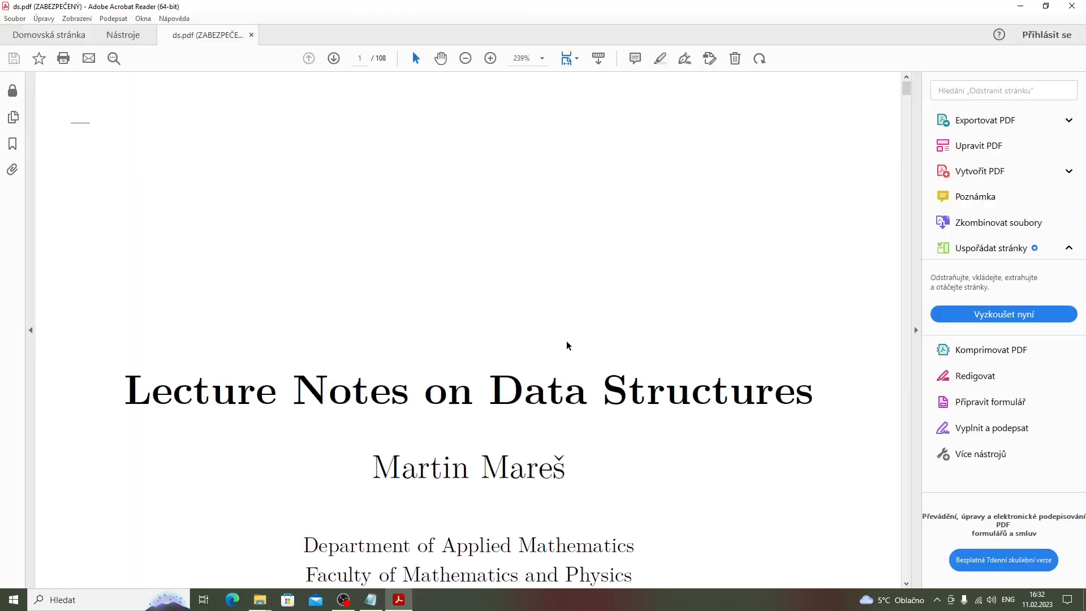
{"action": "scroll", "coordinate": [566, 341], "scroll_direction": "down", "scroll_amount": 1}
{"action": "scroll", "coordinate": [566, 341], "scroll_direction": "down", "scroll_amount": 5}
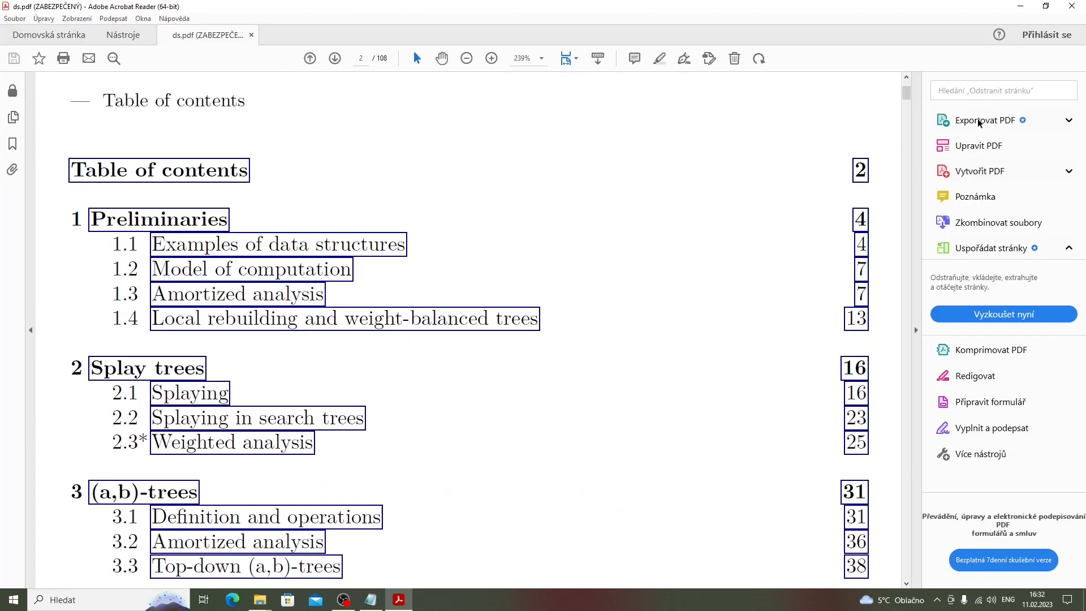
{"action": "left_click", "coordinate": [1072, 6]}
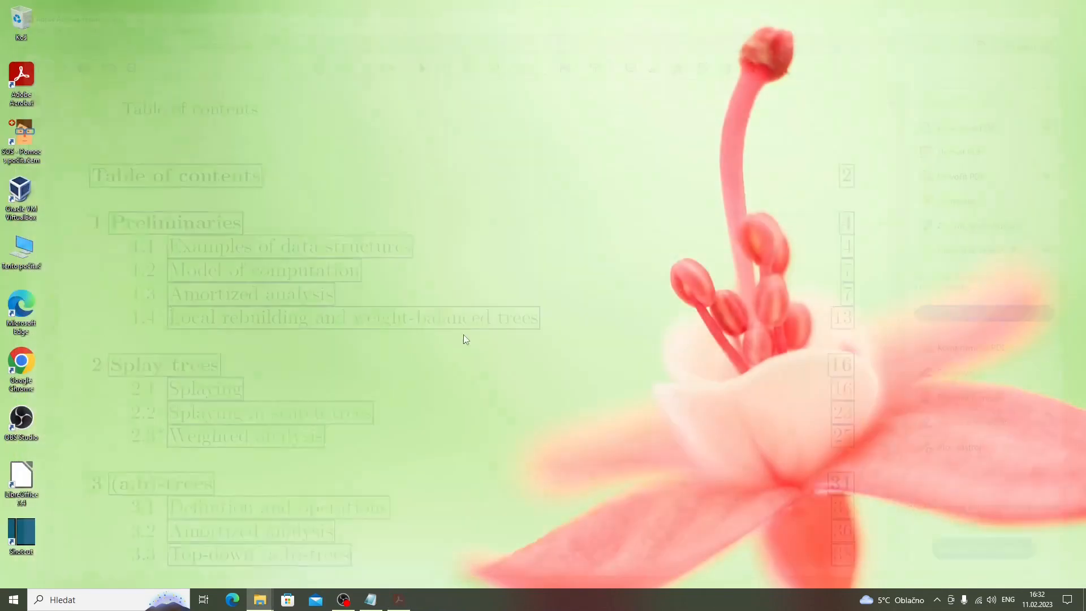
- Relaunch PDF4QT Viewer Profi from the Start menu and open ds.pdf with its password
{"action": "left_click", "coordinate": [5, 597]}
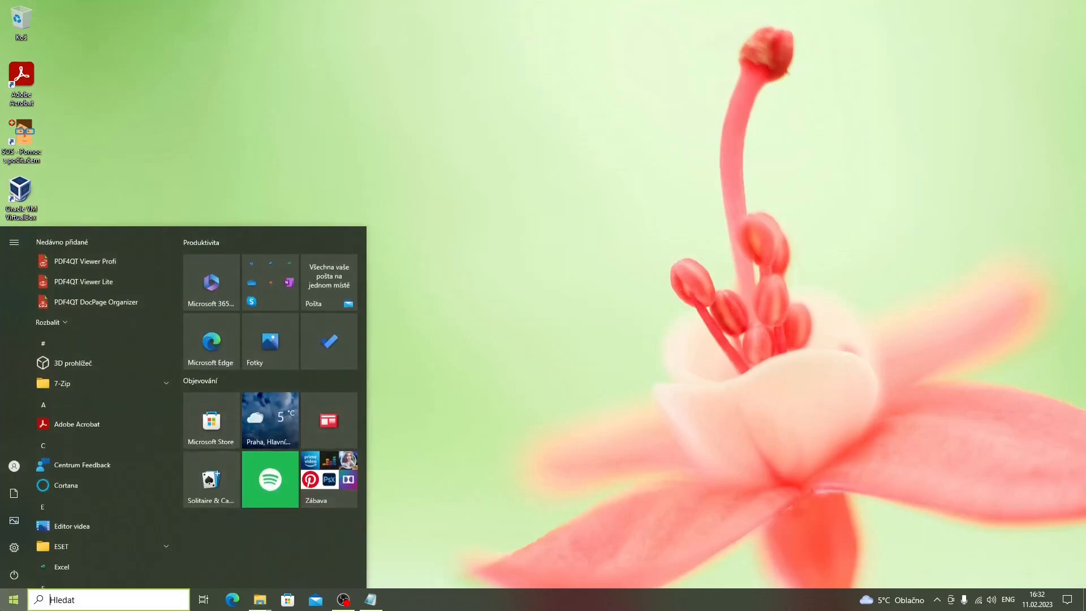
{"action": "type", "text": "profi"}
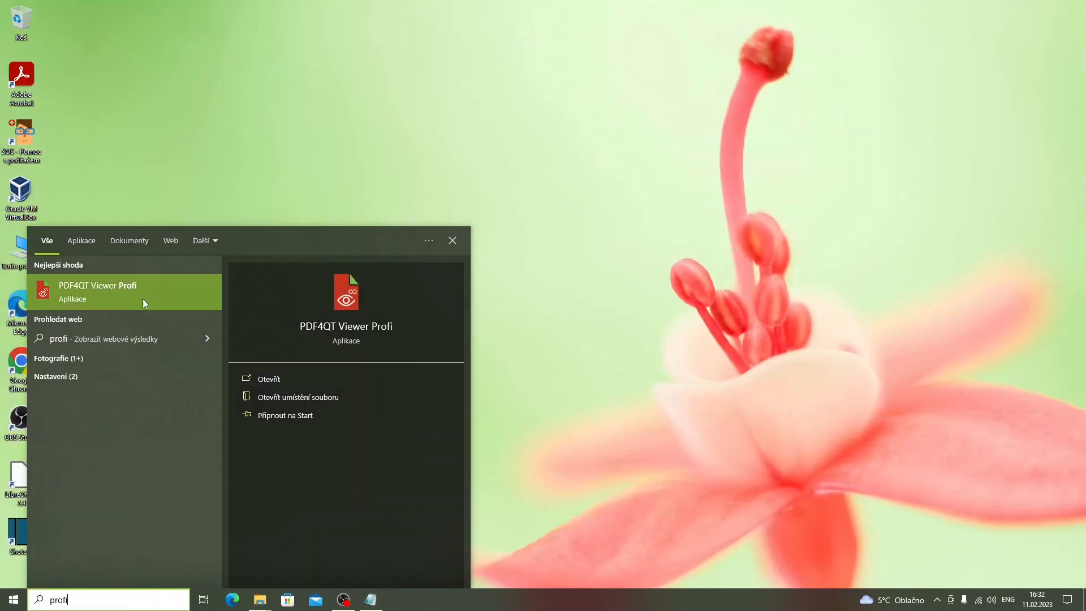
{"action": "left_click", "coordinate": [142, 299]}
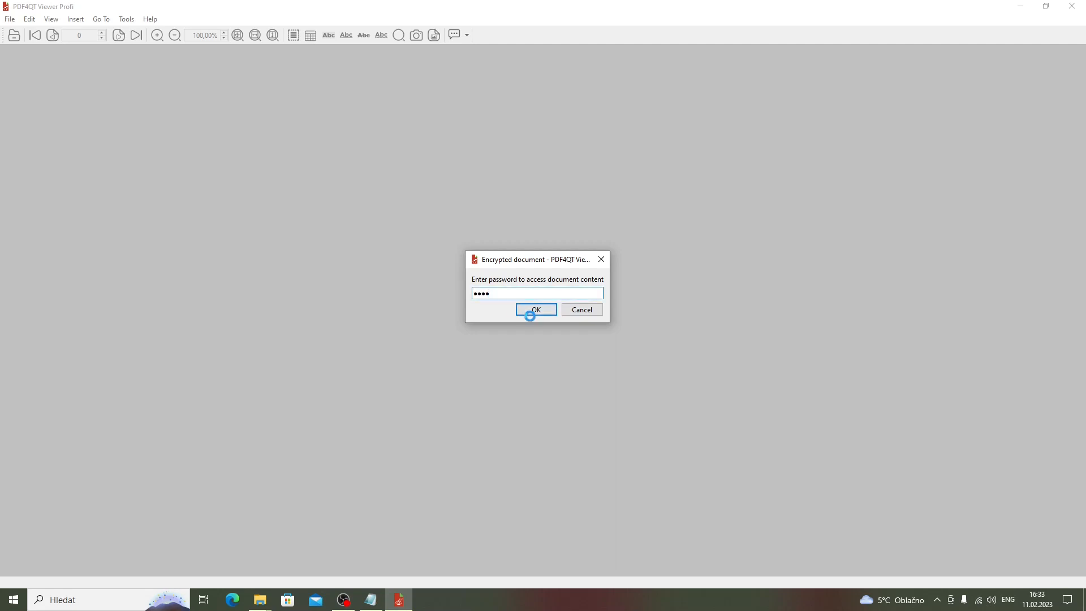
{"action": "left_click", "coordinate": [534, 310]}
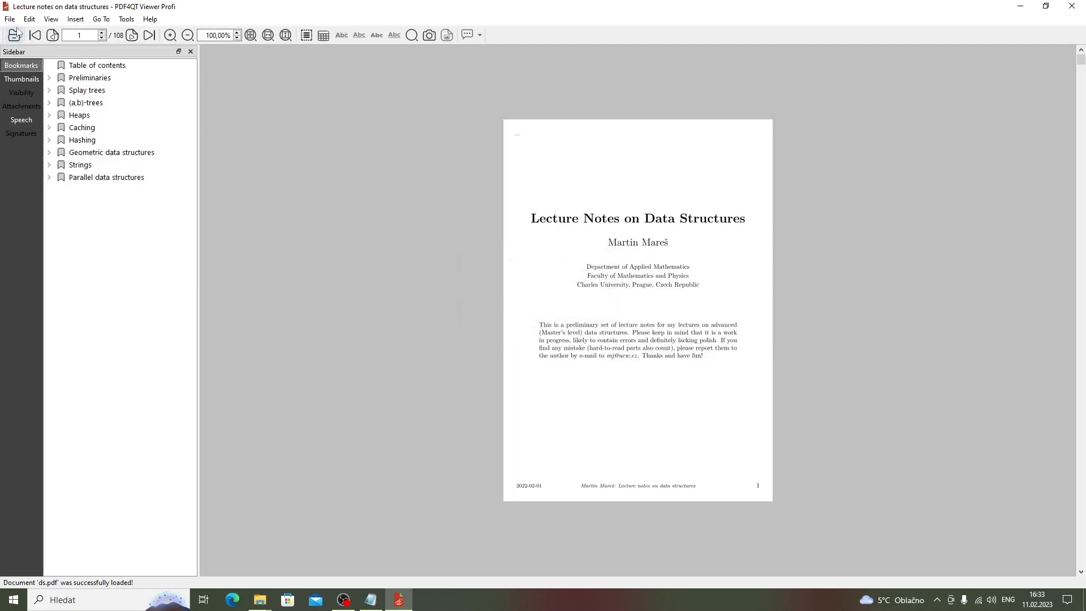
- Check the Security tab in Document Properties: user authorization and printing-only permissions
{"action": "left_click", "coordinate": [10, 19]}
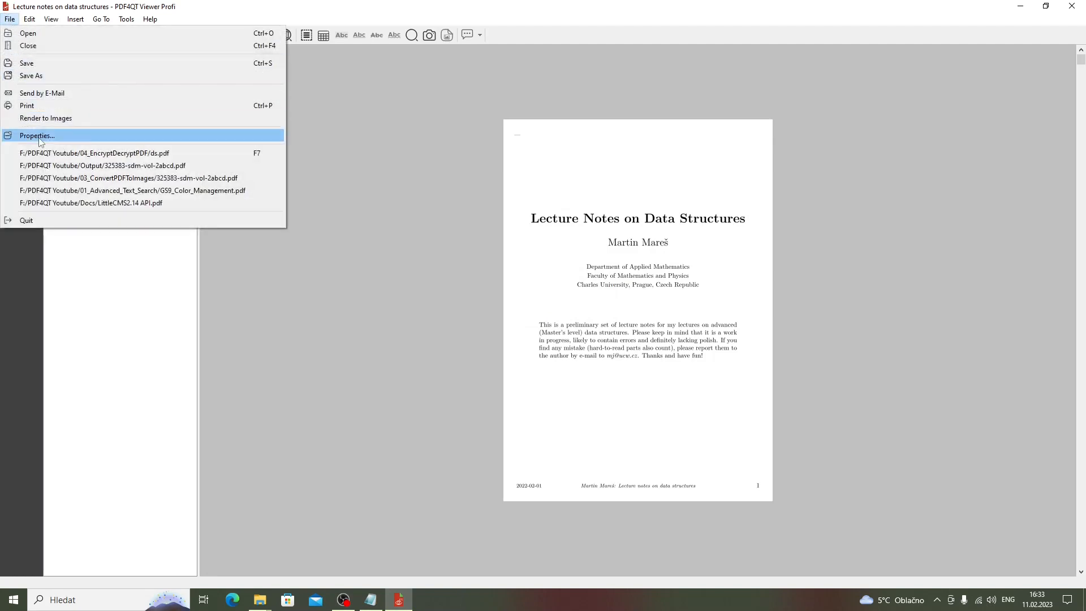
{"action": "left_click", "coordinate": [38, 136]}
{"action": "left_click", "coordinate": [378, 138]}
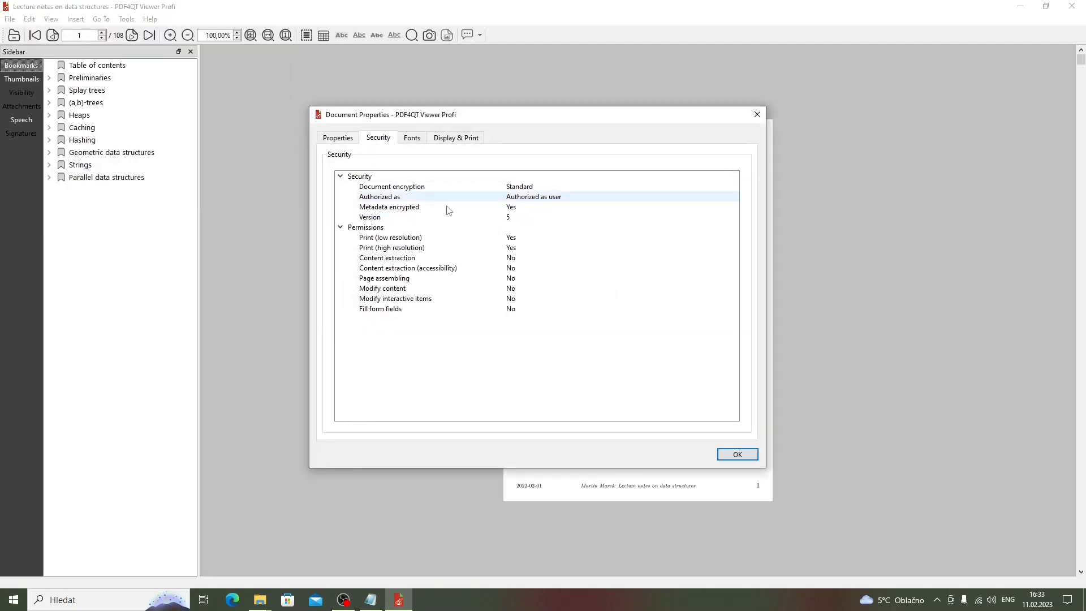
{"action": "left_click", "coordinate": [517, 198]}
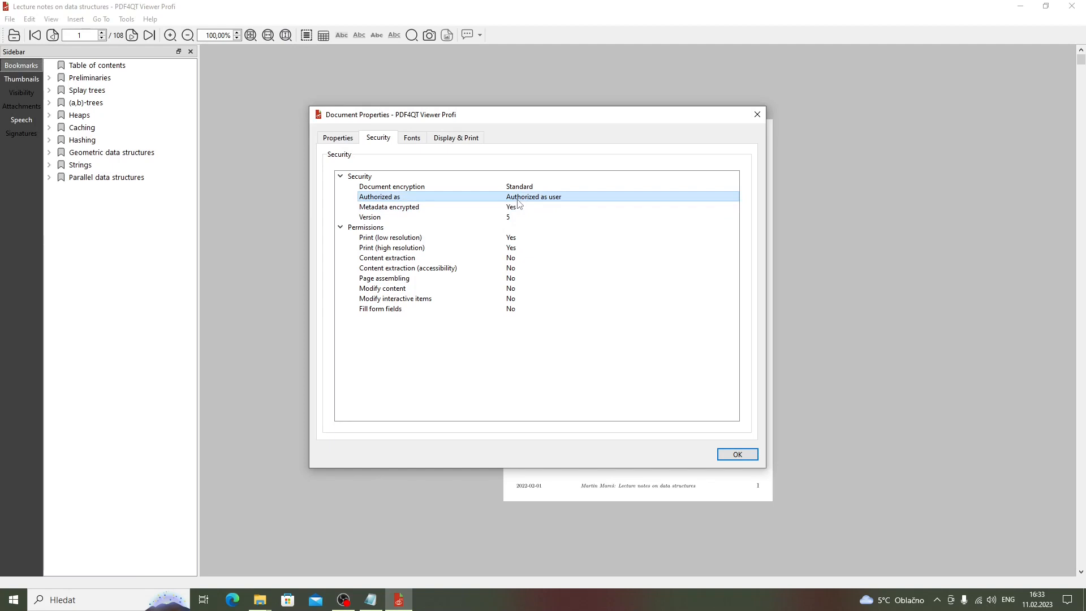
{"action": "left_click", "coordinate": [730, 456]}
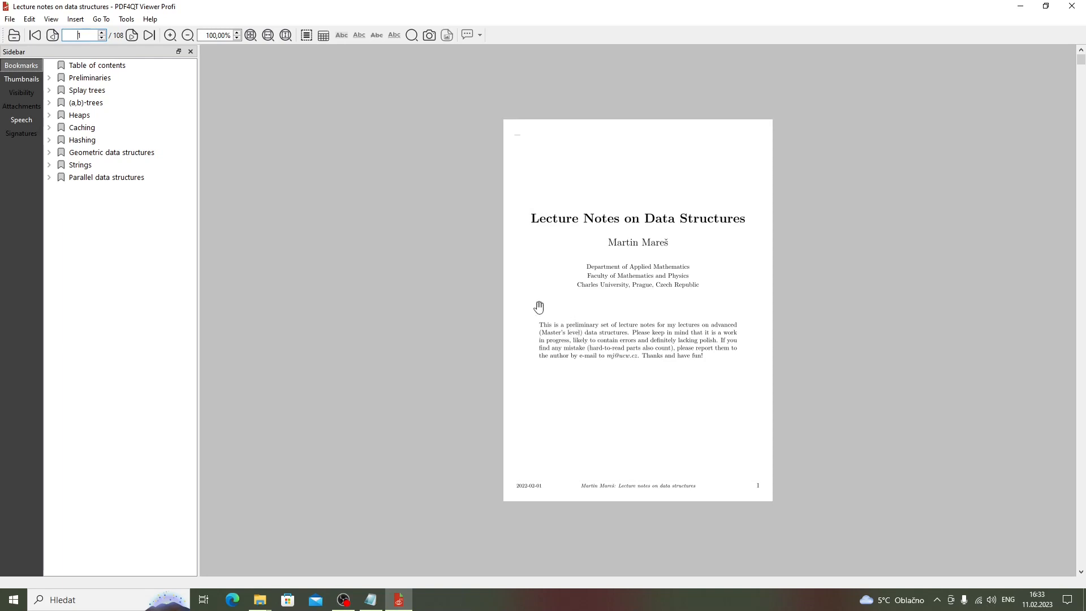
{"action": "left_click", "coordinate": [30, 21]}
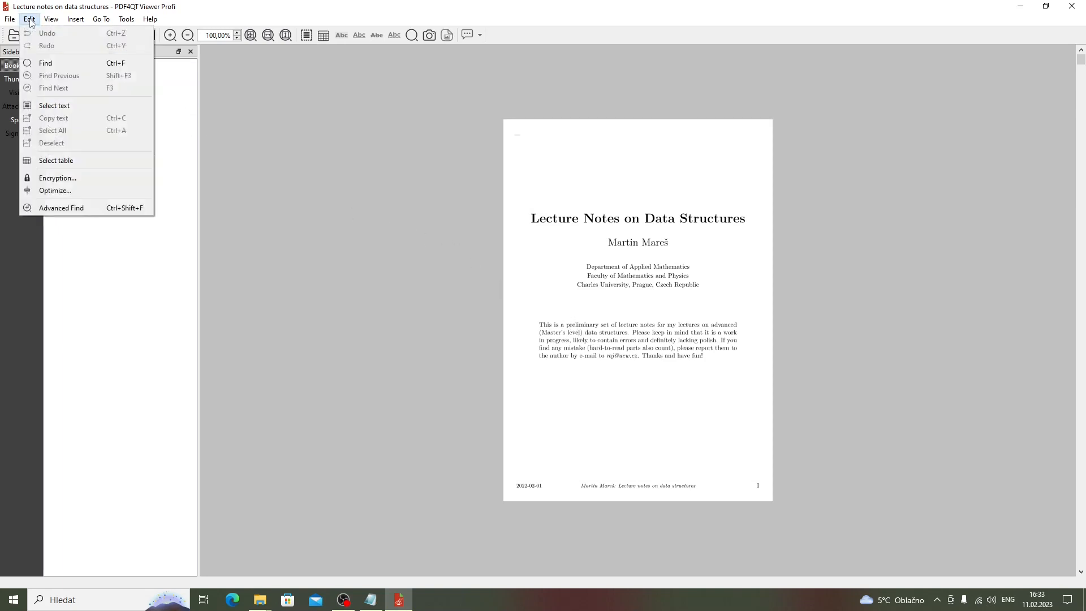
- Unlock encryption settings with the owner password, set the algorithm to None, and reopen ds.pdf
{"action": "left_click", "coordinate": [51, 178]}
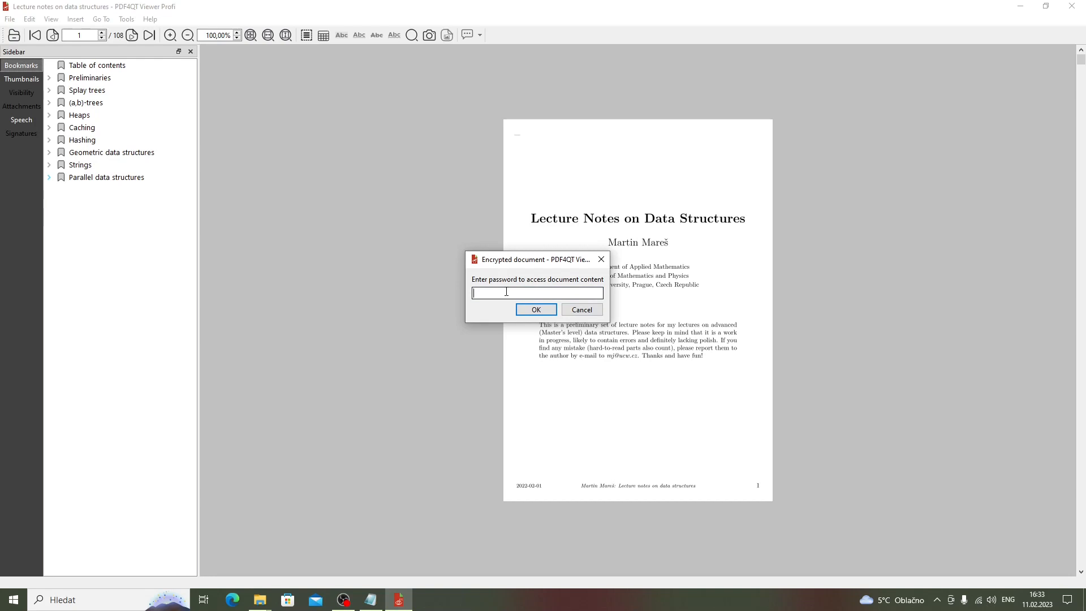
{"action": "type", "text": "•••"}
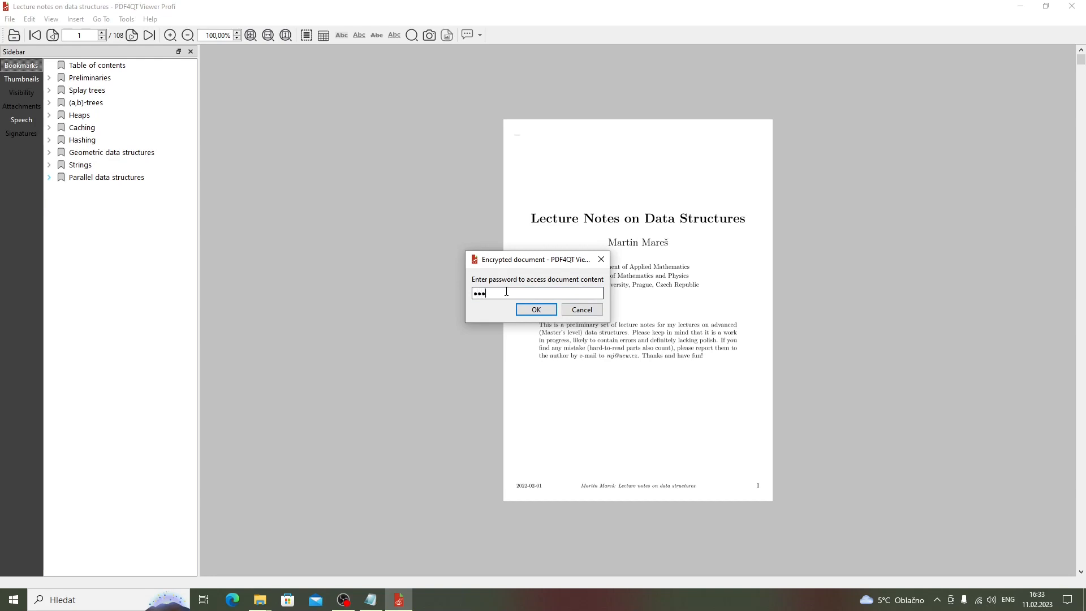
{"action": "type", "text": "••"}
{"action": "key", "text": "Return"}
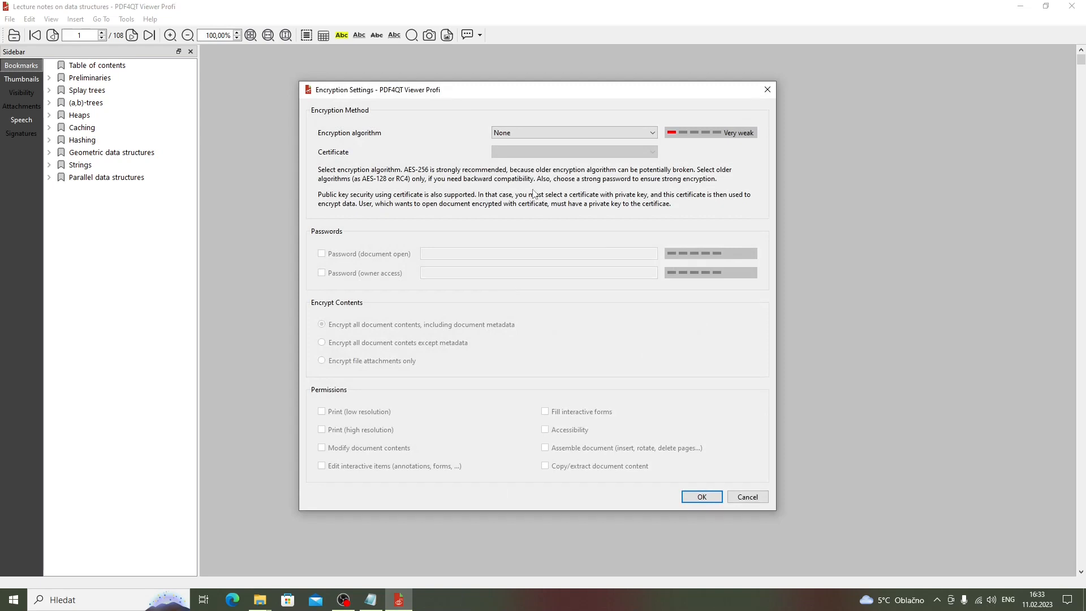
{"action": "left_click", "coordinate": [517, 132]}
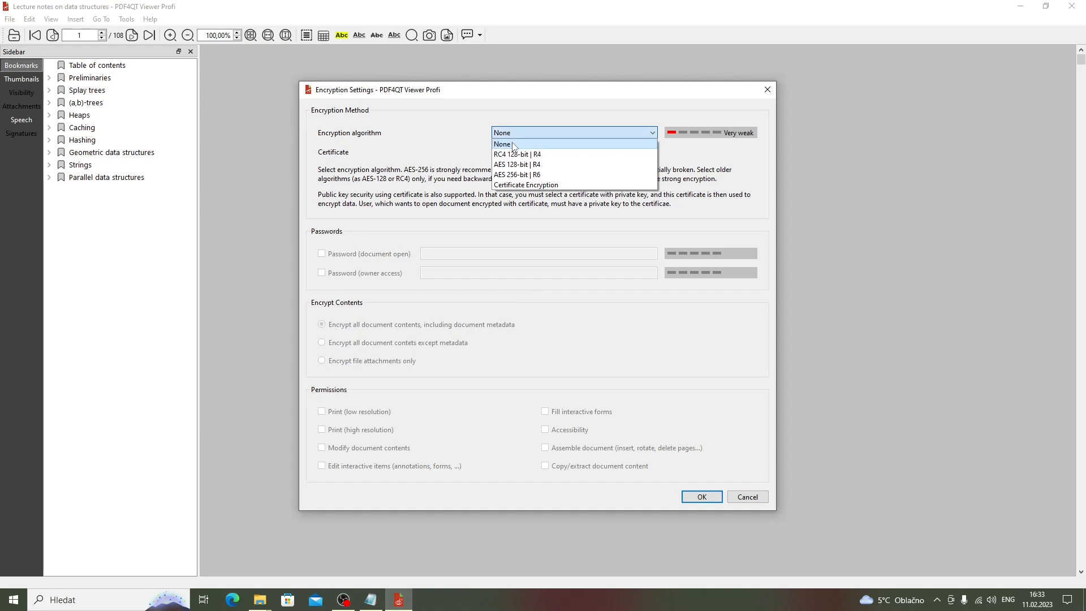
{"action": "left_click", "coordinate": [514, 145]}
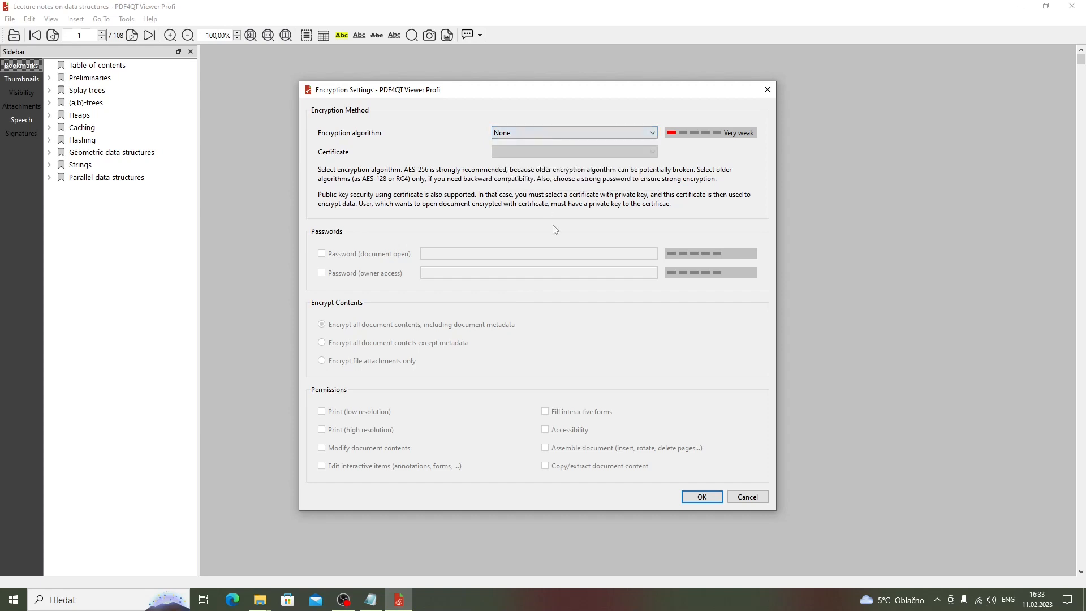
{"action": "left_click", "coordinate": [699, 497]}
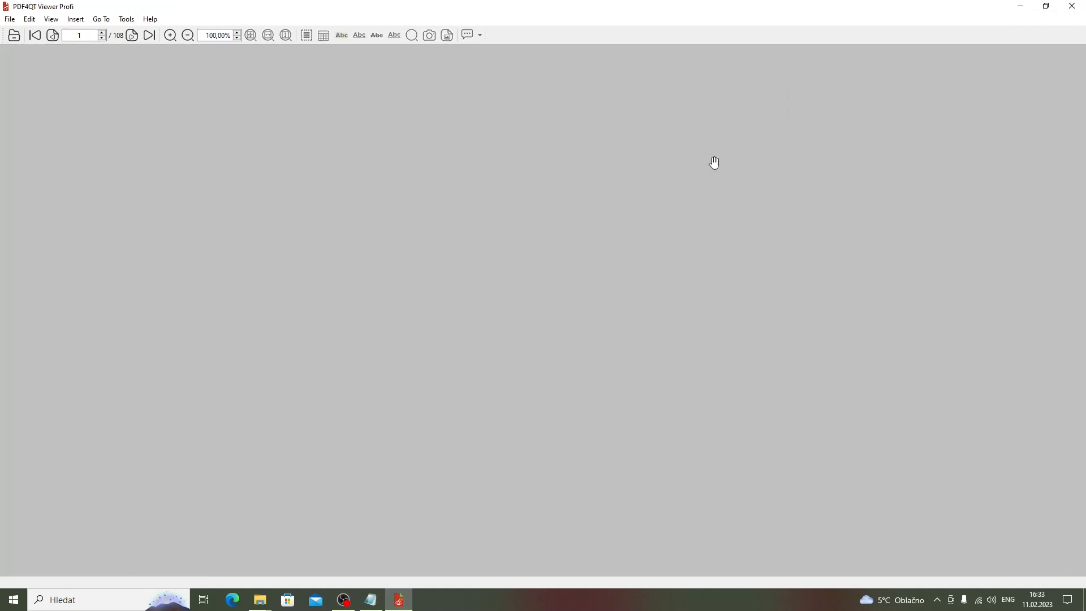
{"action": "key", "text": "ctrl+o"}
{"action": "double_click", "coordinate": [186, 95]}
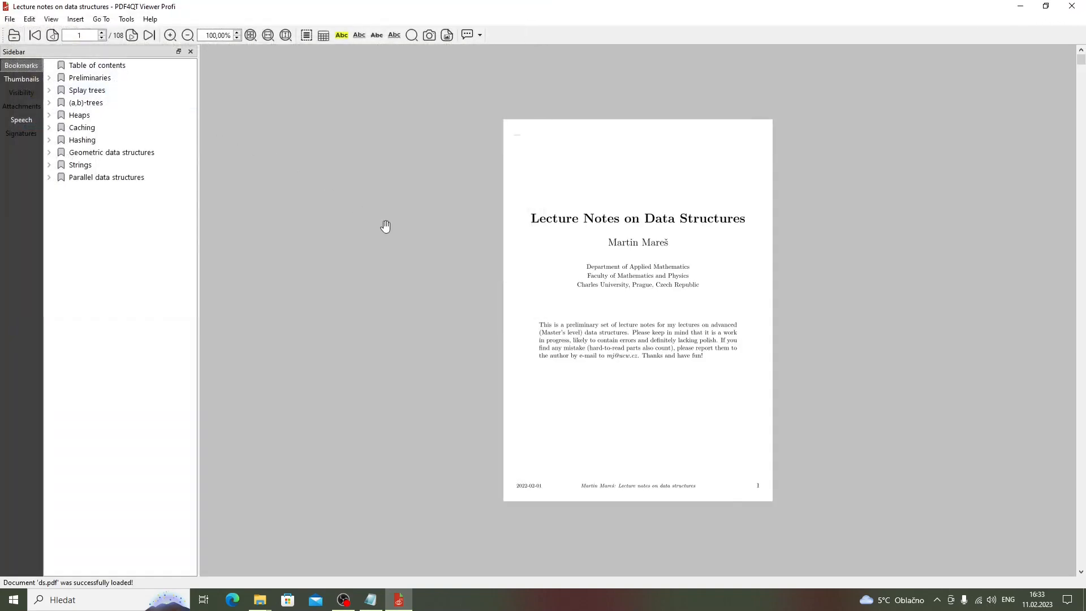
- Close PDF4QT, scroll through ds.pdf in Acrobat Reader without a password prompt, then close Reader
{"action": "left_click", "coordinate": [1072, 6]}
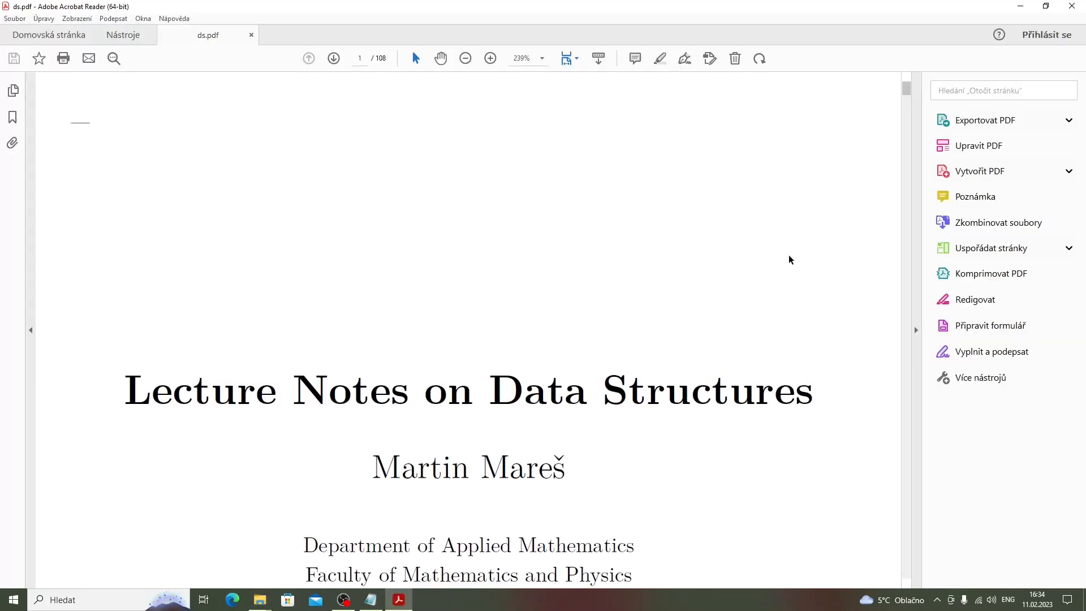
{"action": "scroll", "coordinate": [696, 277], "scroll_direction": "down", "scroll_amount": 20}
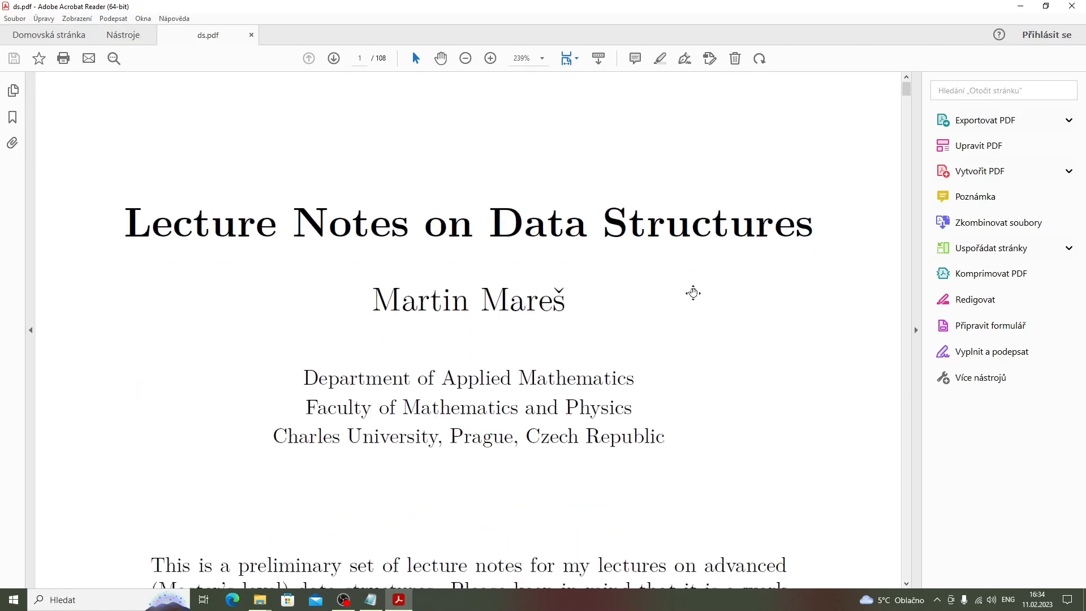
{"action": "mouse_move", "coordinate": [907, 100]}
{"action": "left_mouse_down"}
{"action": "mouse_move", "coordinate": [906, 161]}
{"action": "mouse_move", "coordinate": [906, 92]}
{"action": "left_mouse_up"}
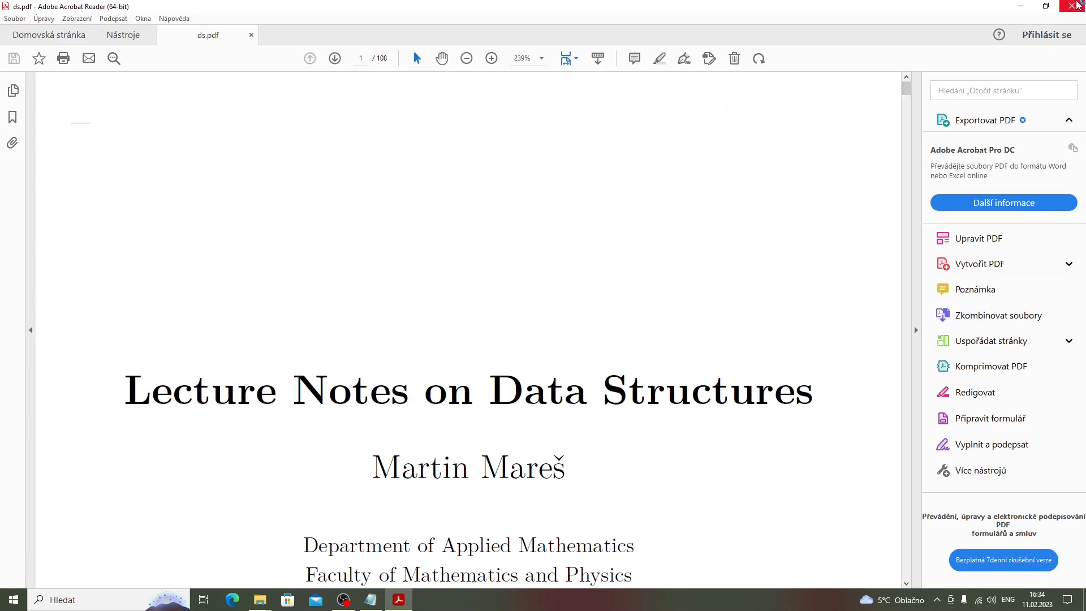
{"action": "left_click", "coordinate": [1075, 6]}
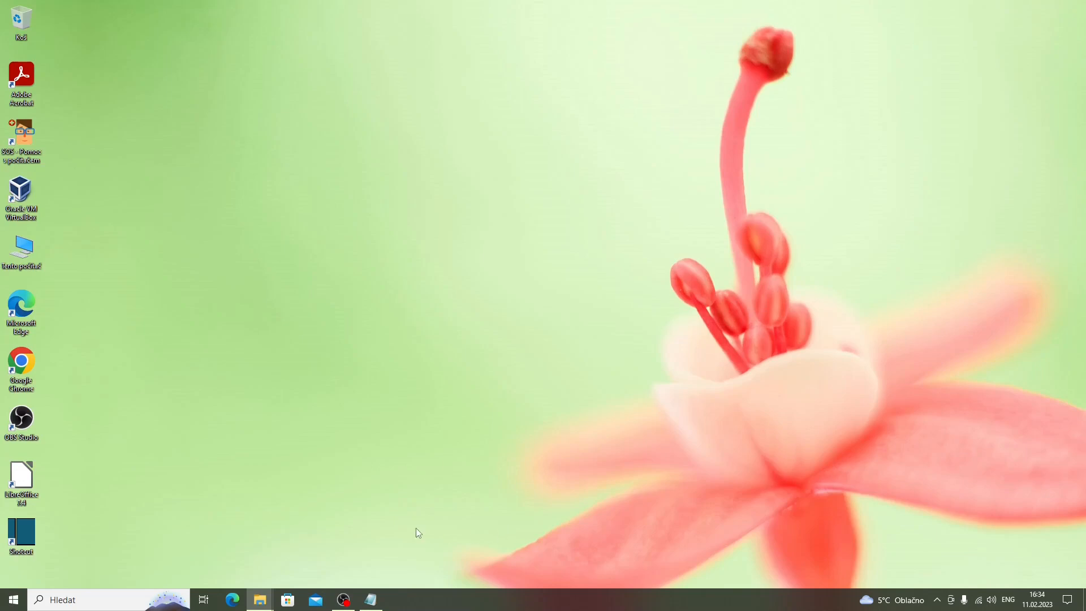
- Relaunch PDF4QT Viewer Profi via a 'profi' search and view ds.pdf as two facing pages zoomed to fit
{"action": "key", "text": "super"}
{"action": "type", "text": "profi"}
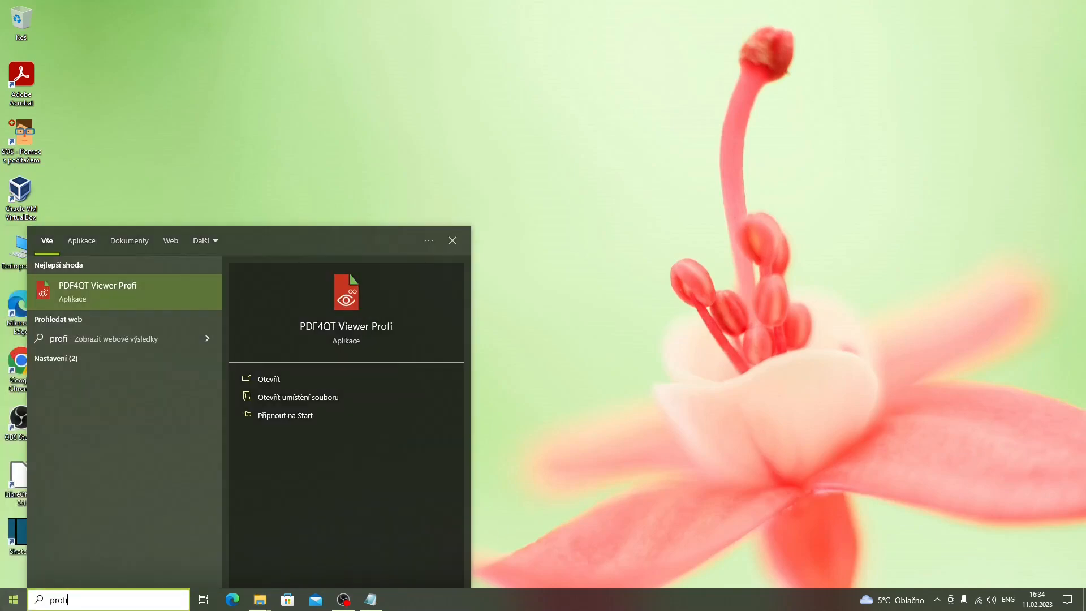
{"action": "left_click", "coordinate": [130, 294]}
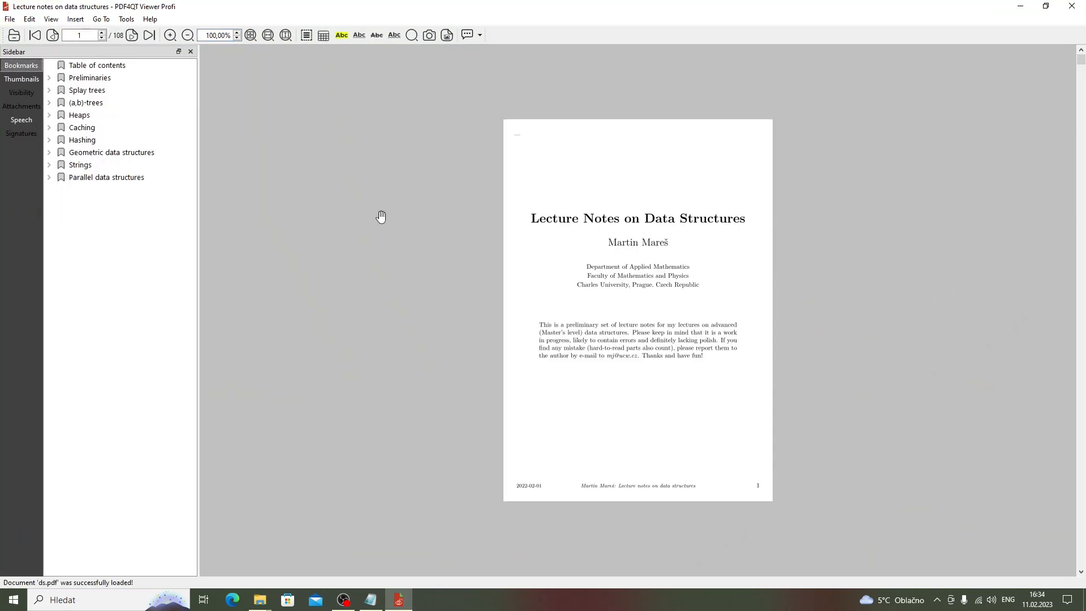
{"action": "key", "text": "3"}
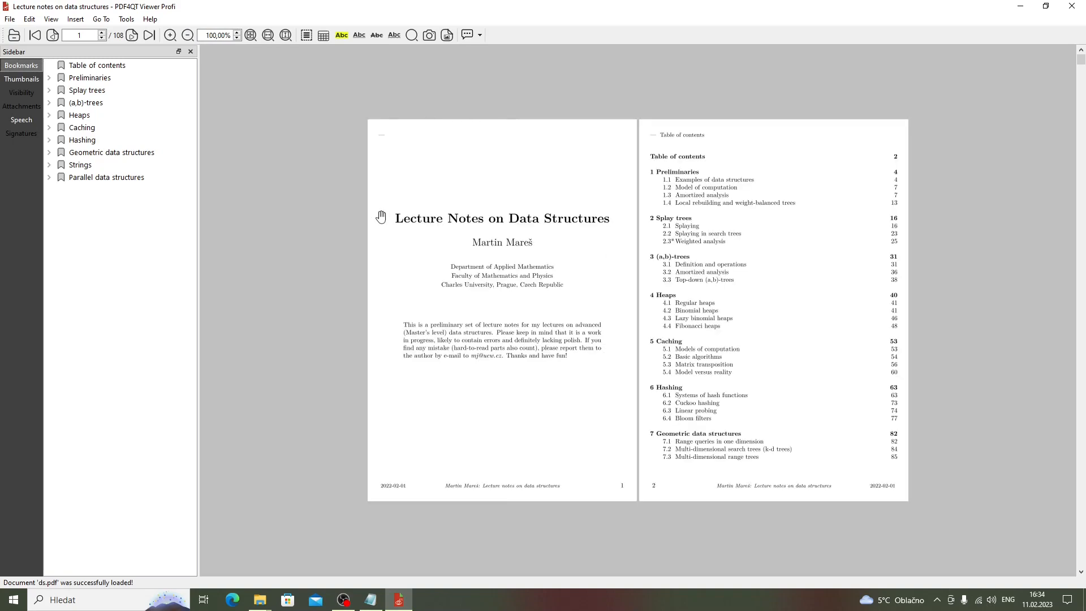
{"action": "key", "text": "w"}
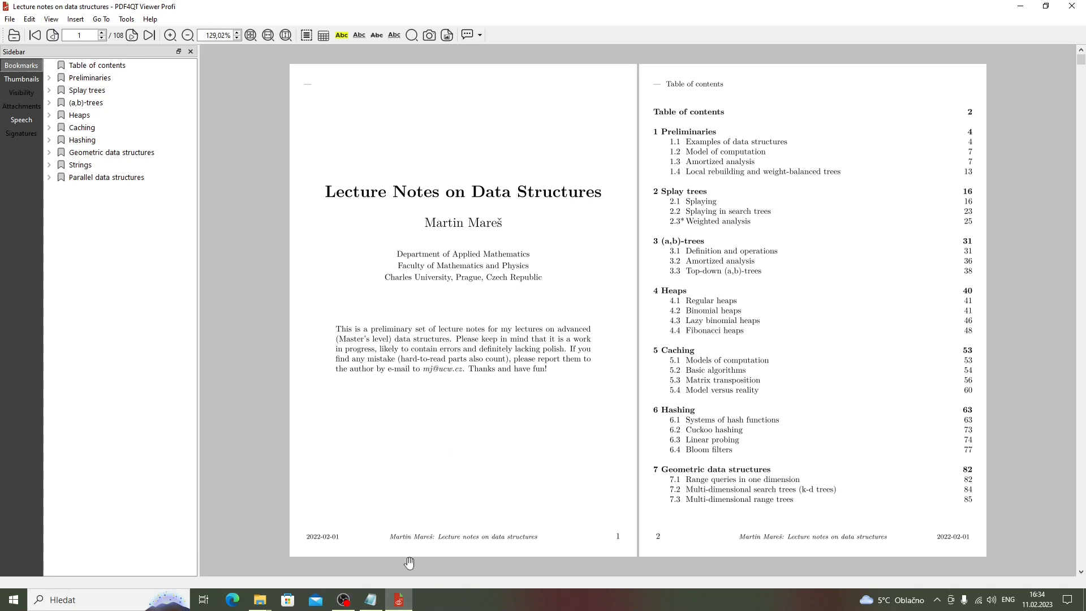
{"action": "left_click", "coordinate": [343, 599]}
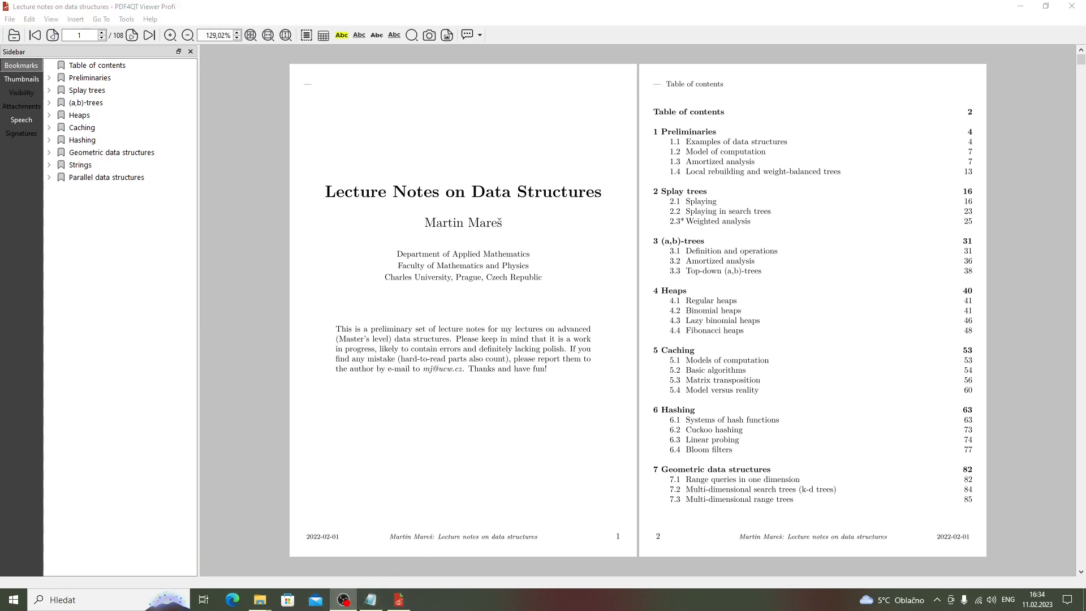